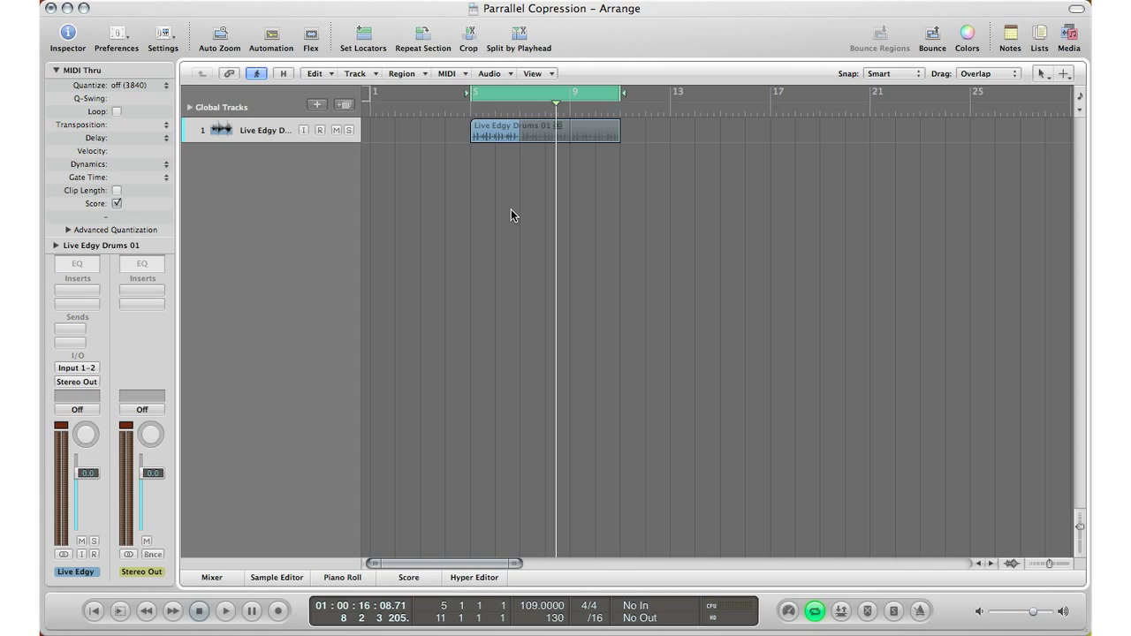
Audition the drum loop, then select the Live Edgy Drums track and its region.
key("space")
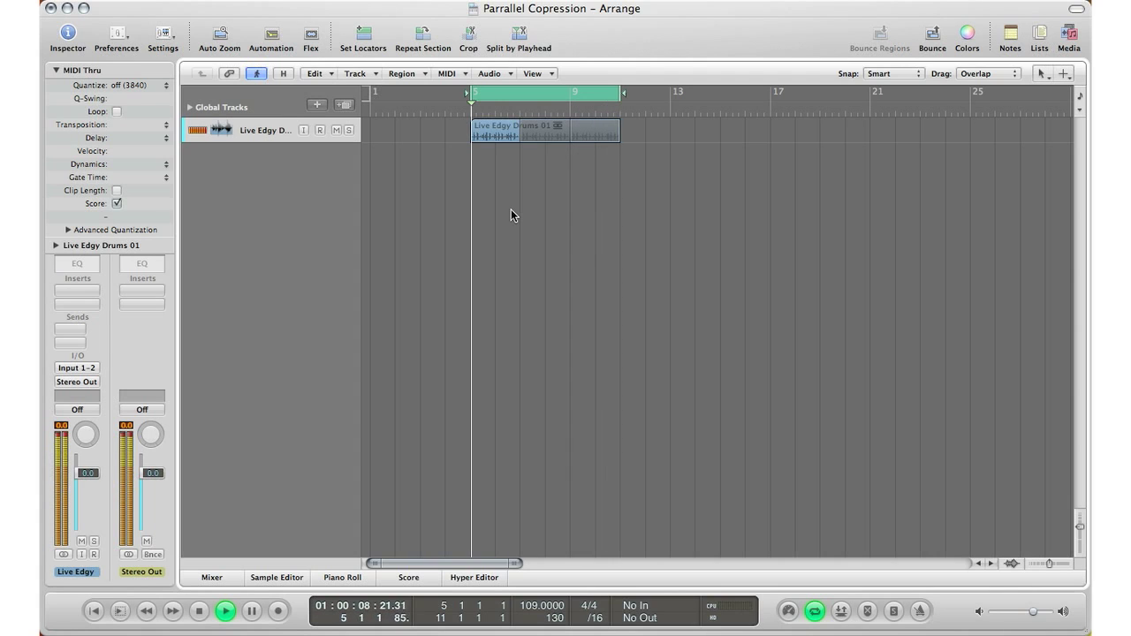
key("space")
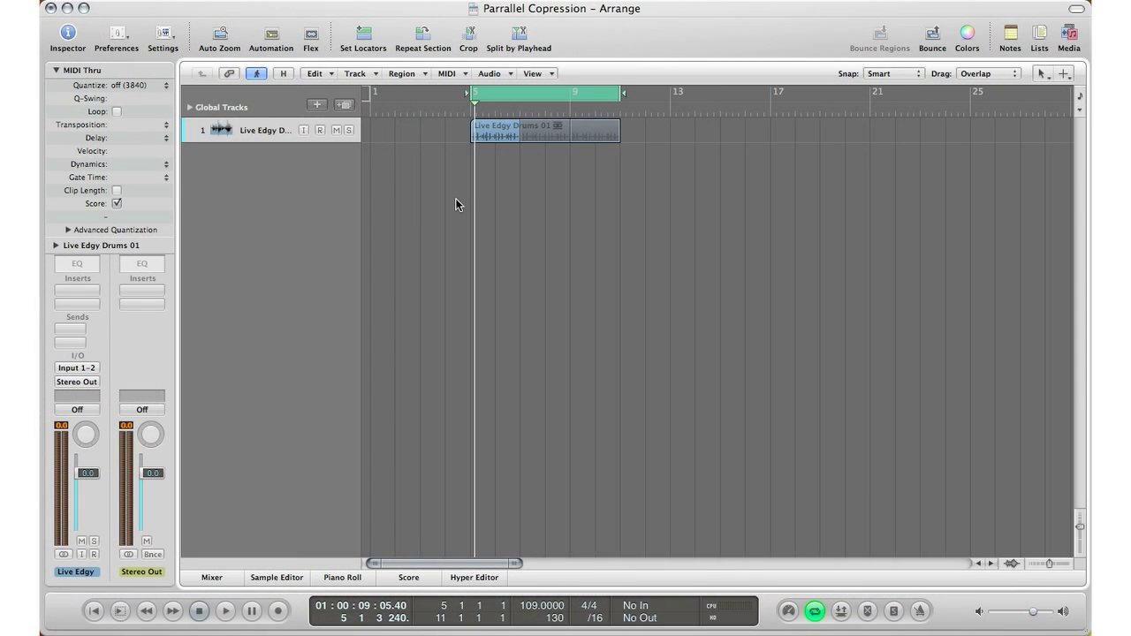
left_click(285, 120)
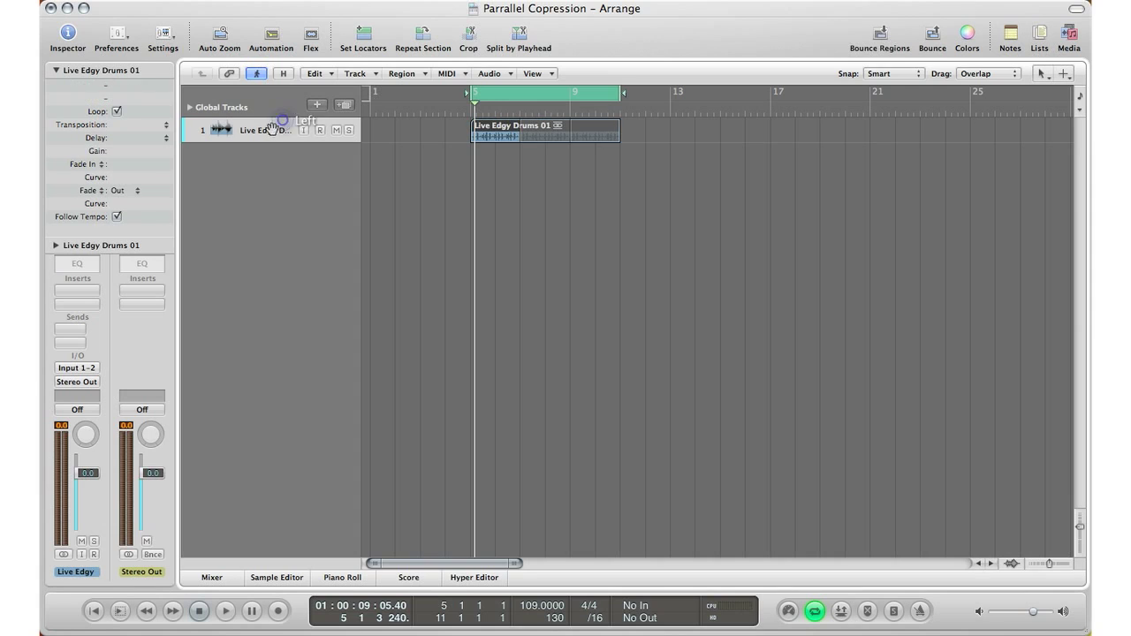
Route a send from the drum track to Bus 1, creating Aux 1, and check it in the Mixer.
left_click(73, 335)
mouse_move(81, 345)
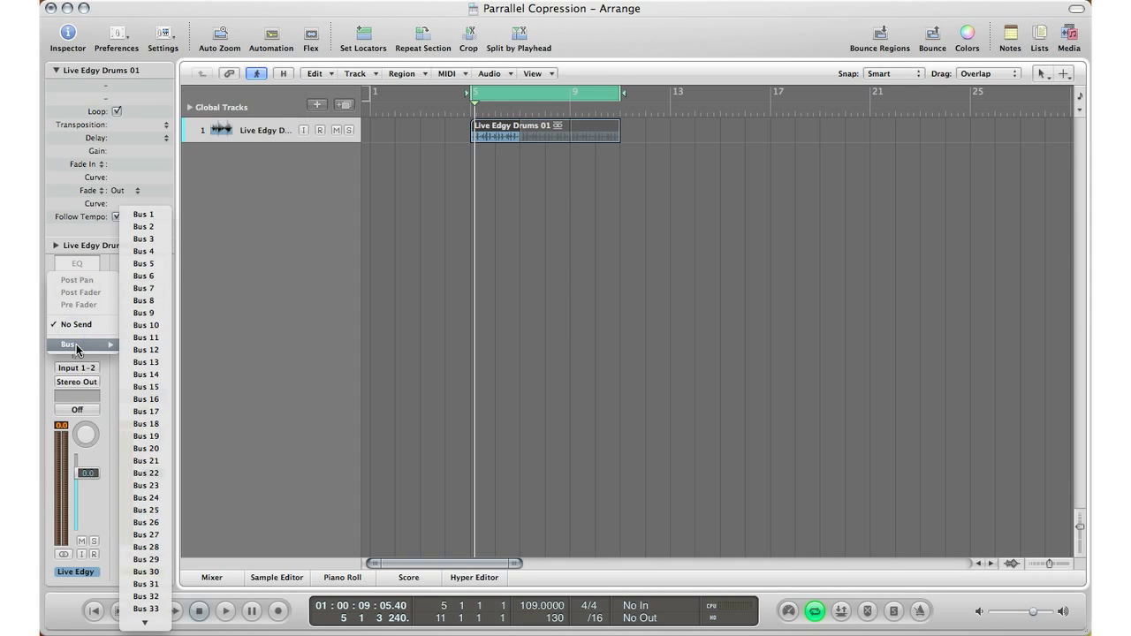
left_click(144, 215)
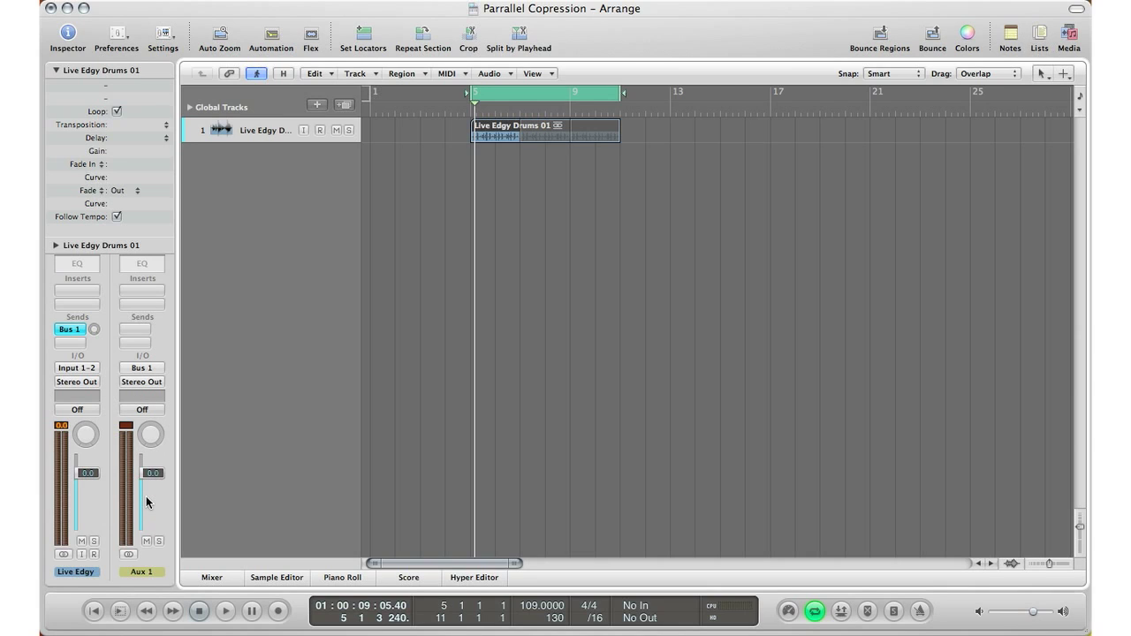
key("x")
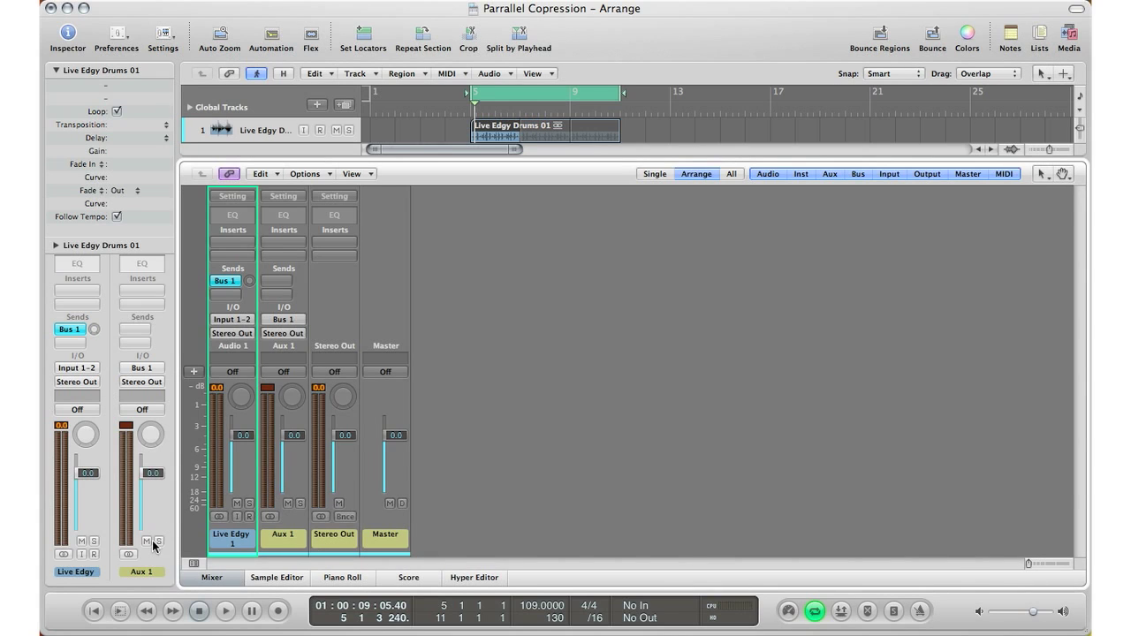
key("x")
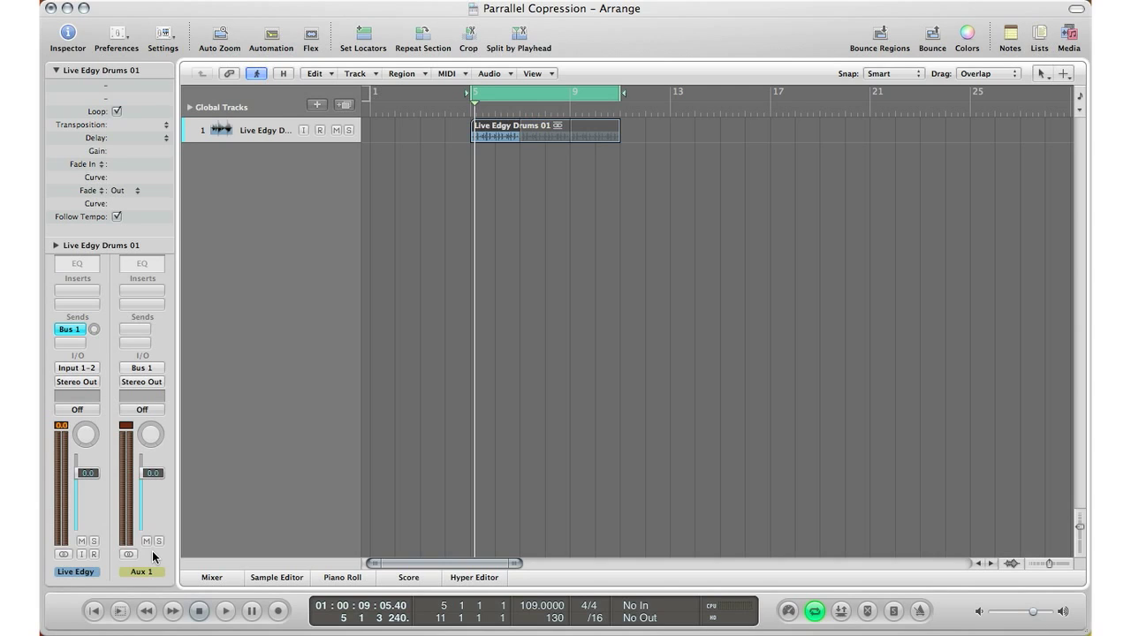
Turn up the Live Edgy Drums' Bus 1 send knob so signal reaches Aux 1.
left_click(152, 550)
left_click_drag(94, 330, 95, 331)
Insert a Dynamics > Compressor > Stereo plug-in on the Aux 1 channel.
left_click(144, 298)
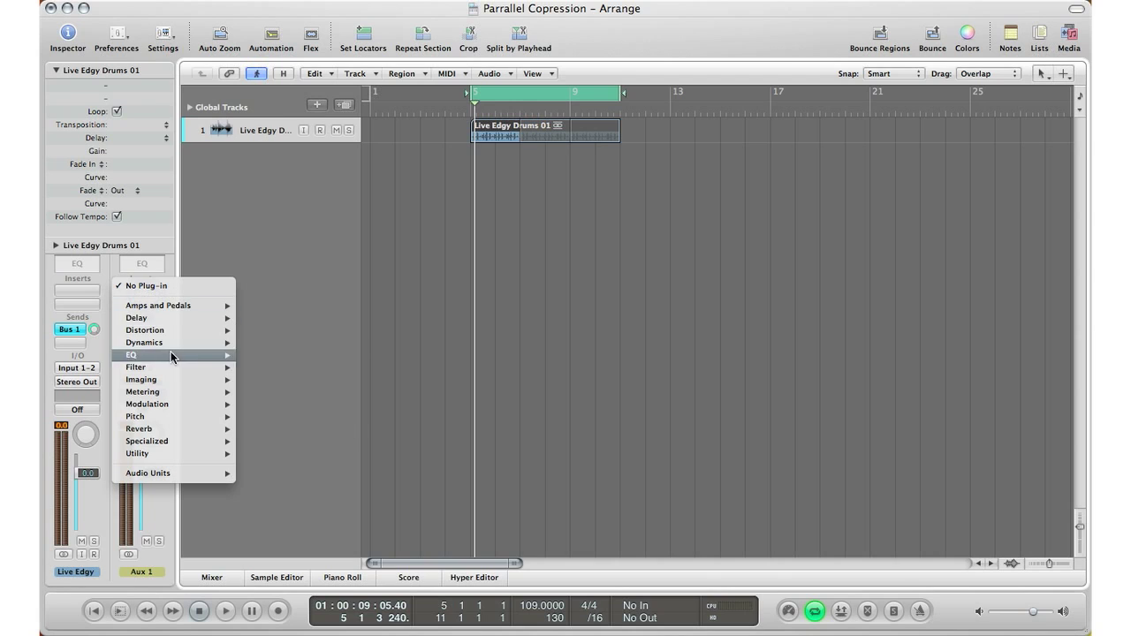
mouse_move(218, 347)
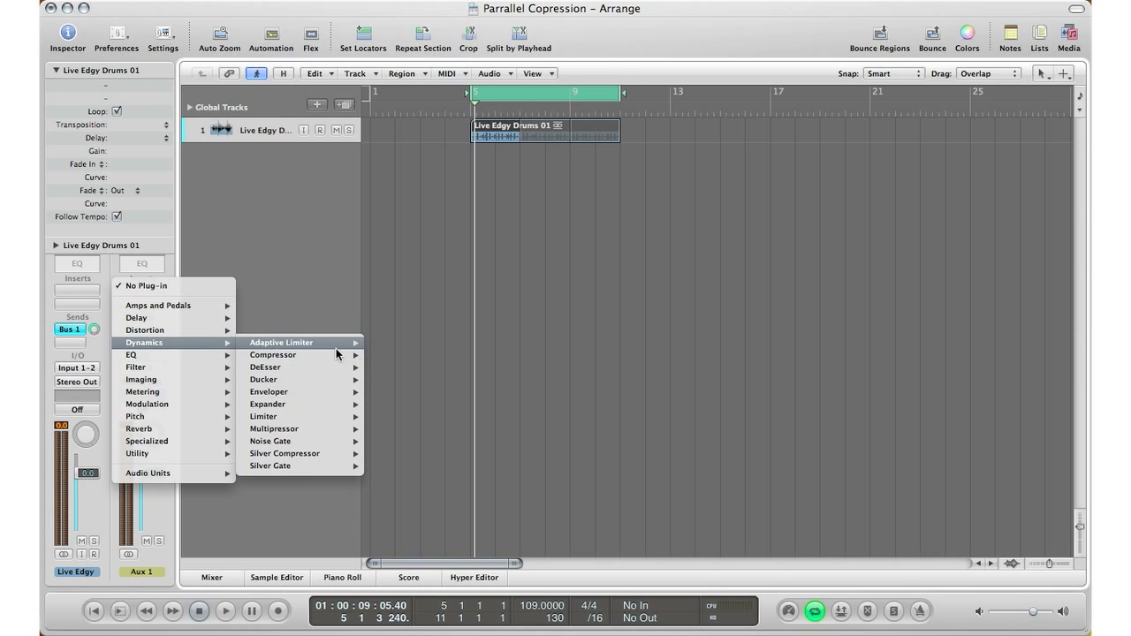
left_click(382, 356)
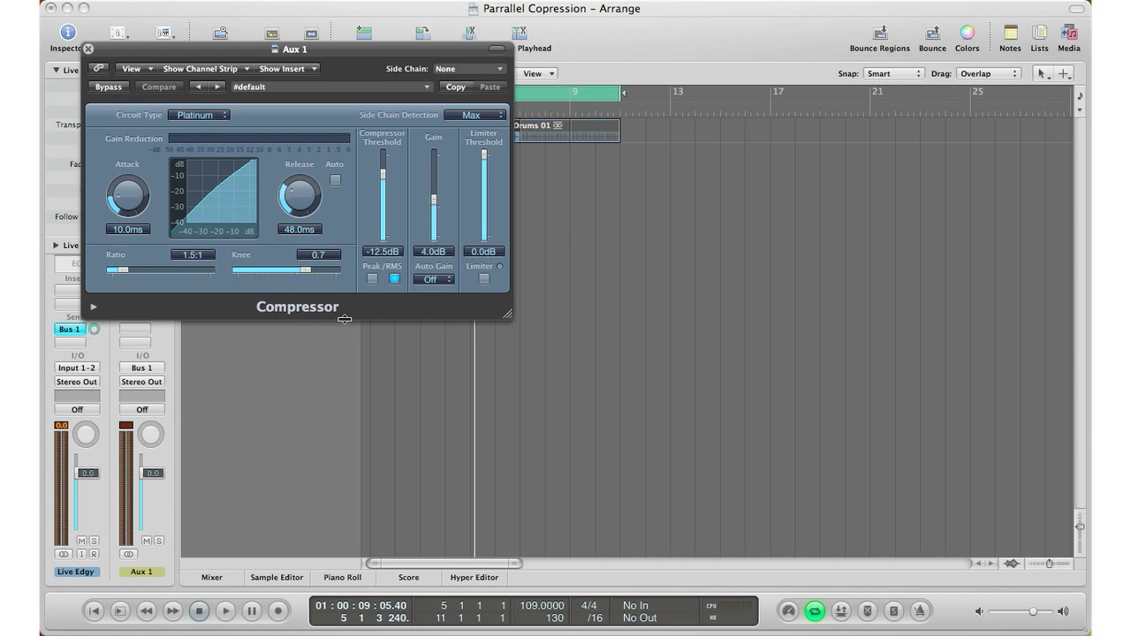
Switch the Aux 1 Compressor's circuit type to FET and lengthen attack to about 44 ms.
left_click(200, 116)
left_click(190, 170)
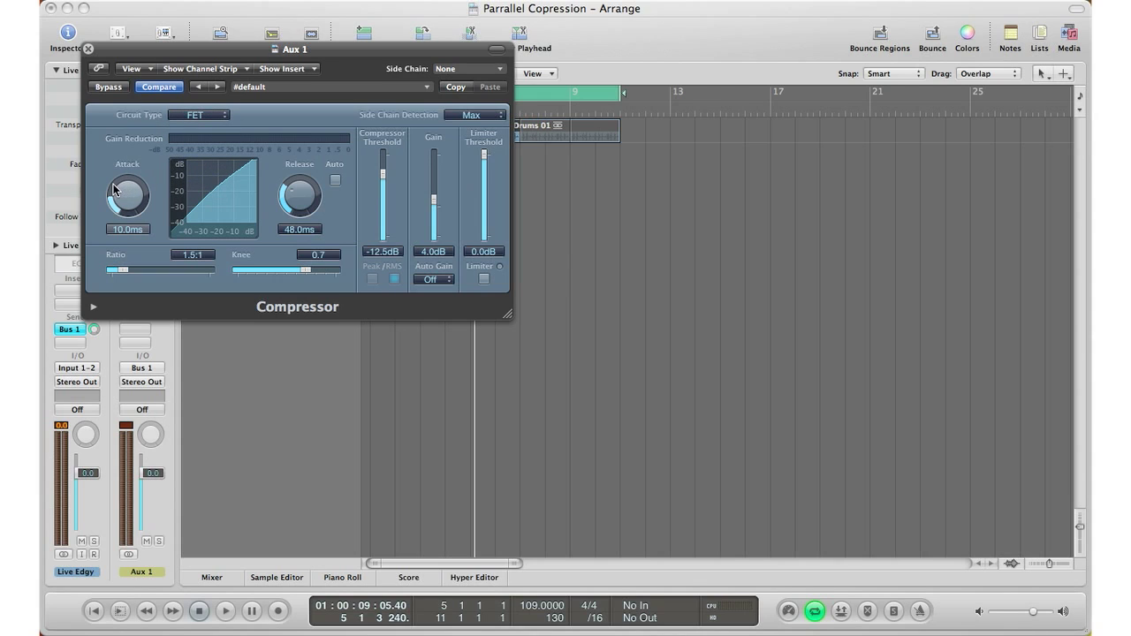
left_click_drag(124, 200, 157, 165)
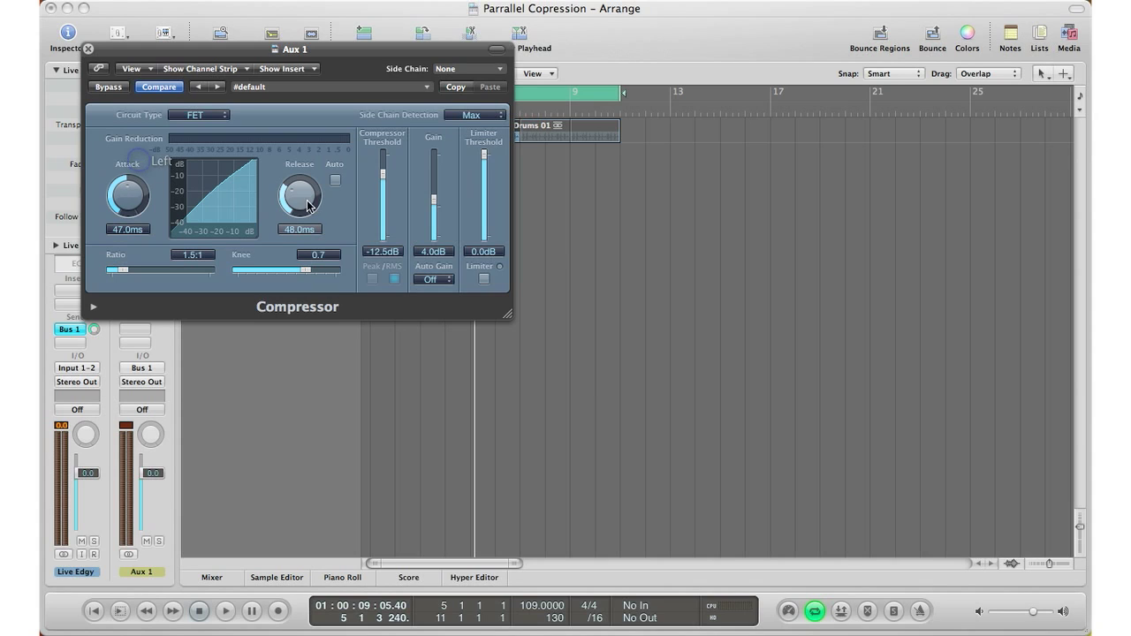
Lengthen the compressor release and pull the Aux 1 fader down to −∞.
scroll(300, 191, "down", 5)
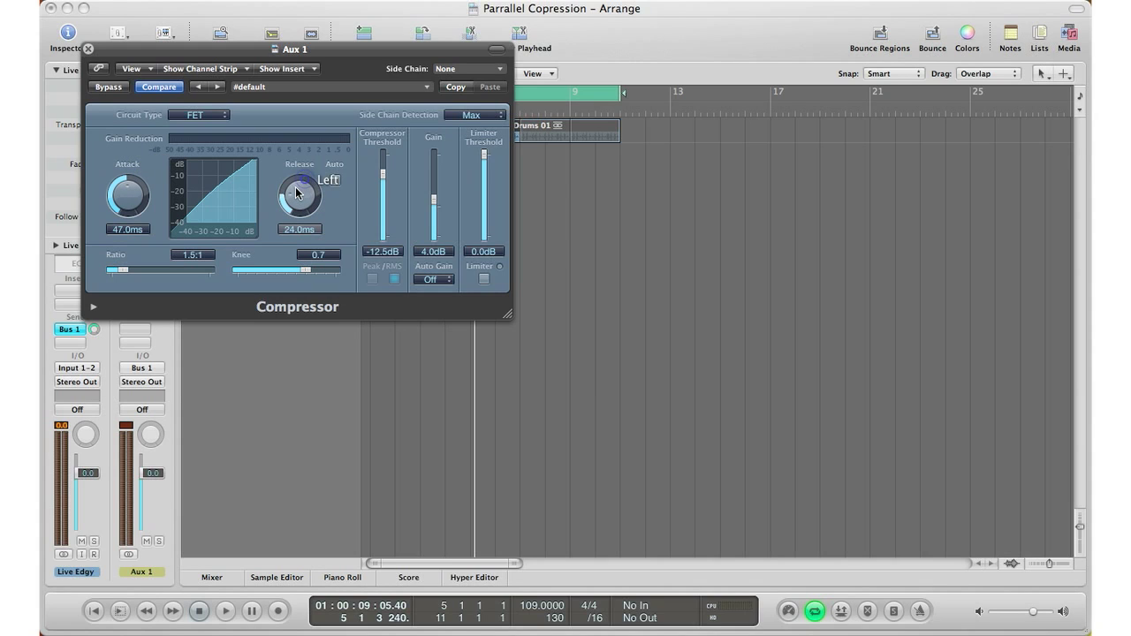
left_click_drag(296, 191, 301, 188)
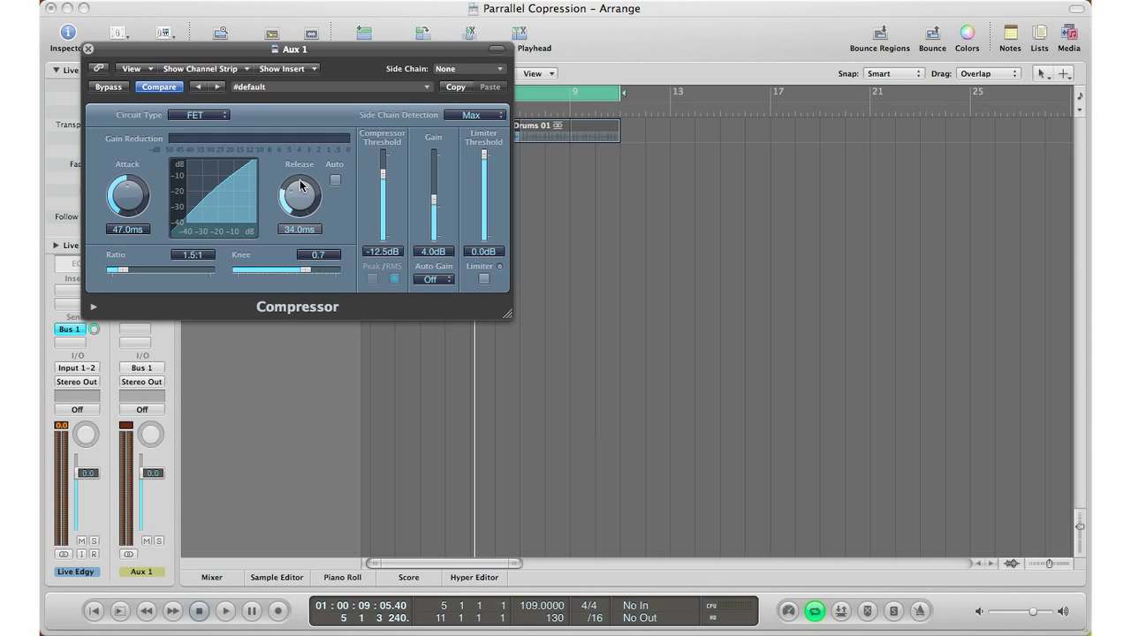
scroll(131, 196, "up", 3)
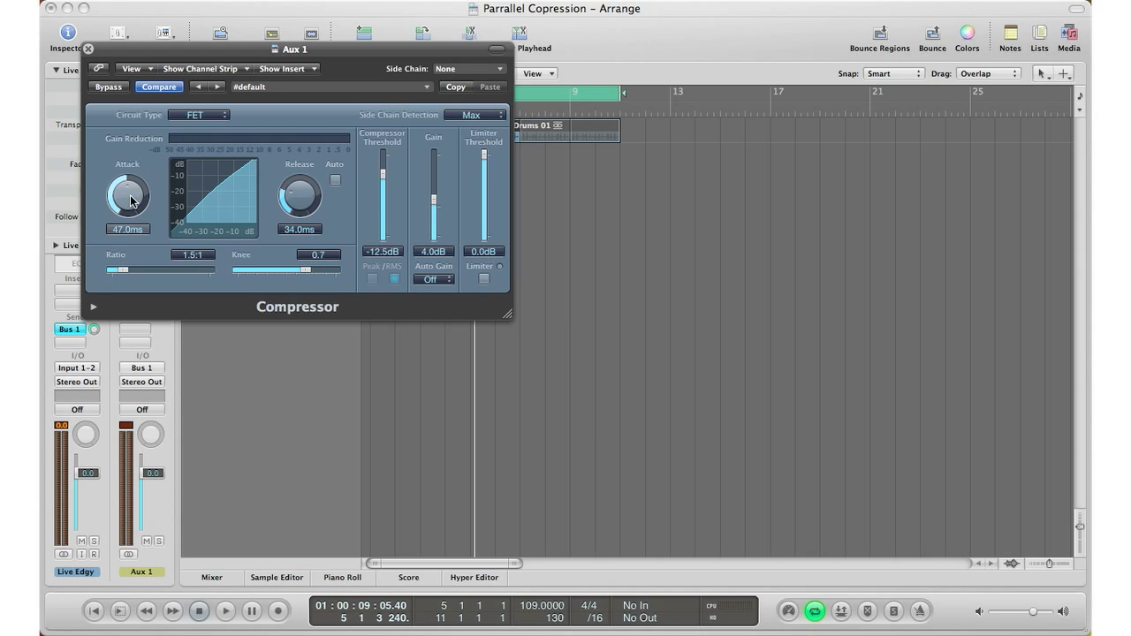
scroll(131, 195, "up", 2)
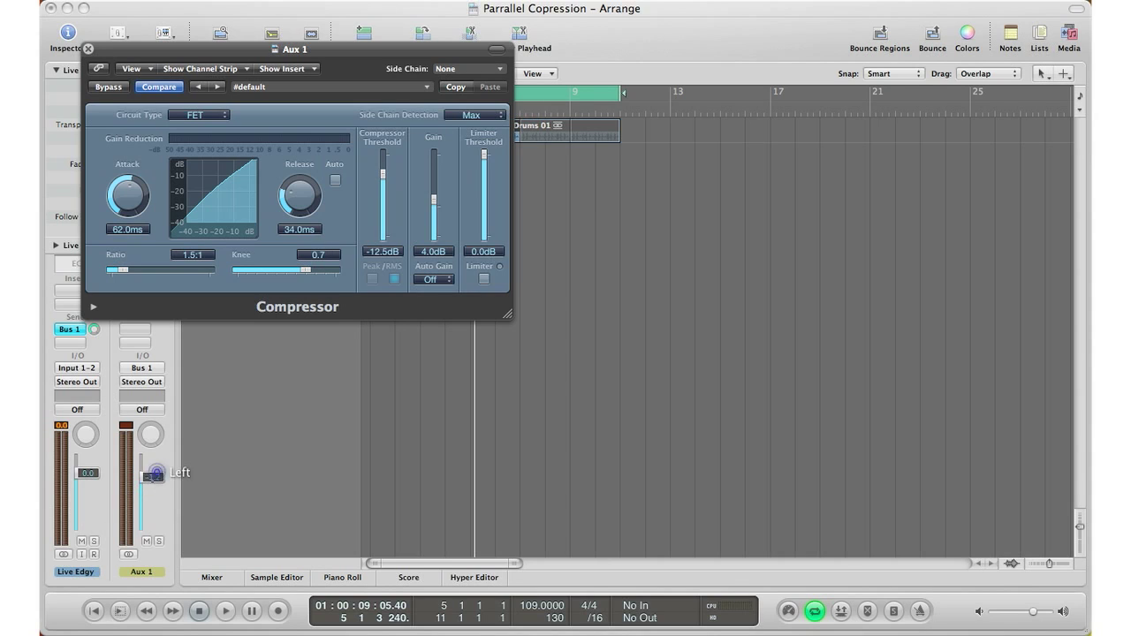
left_click_drag(154, 474, 152, 528)
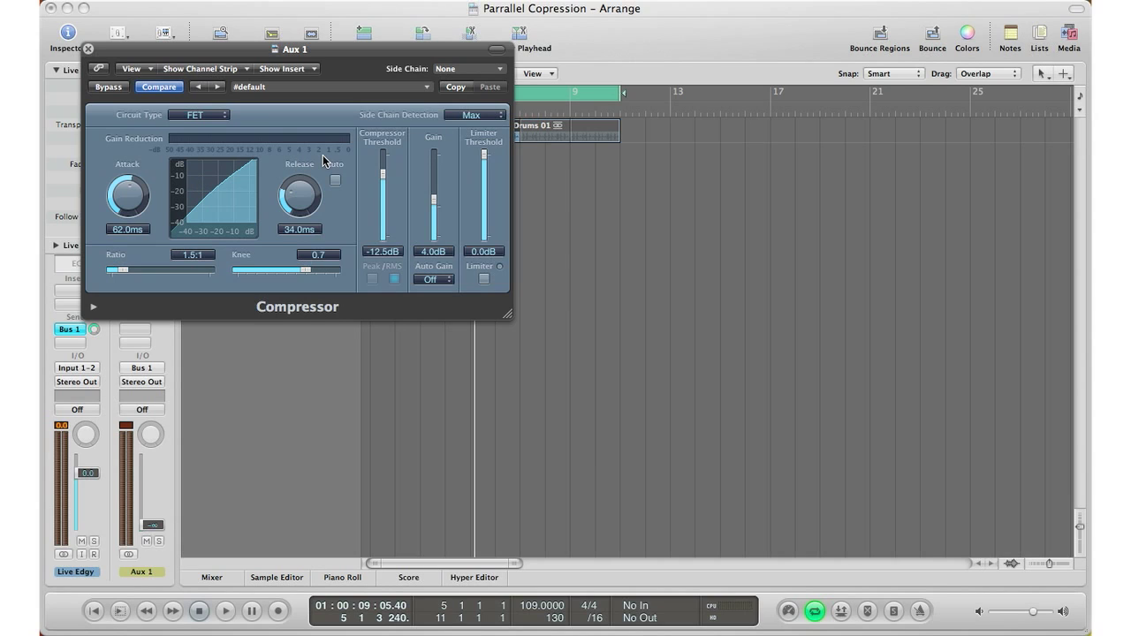
With the drums playing, set Threshold −25.5 dB, Gain 9.5 dB and Ratio 17.0:1.
key("space")
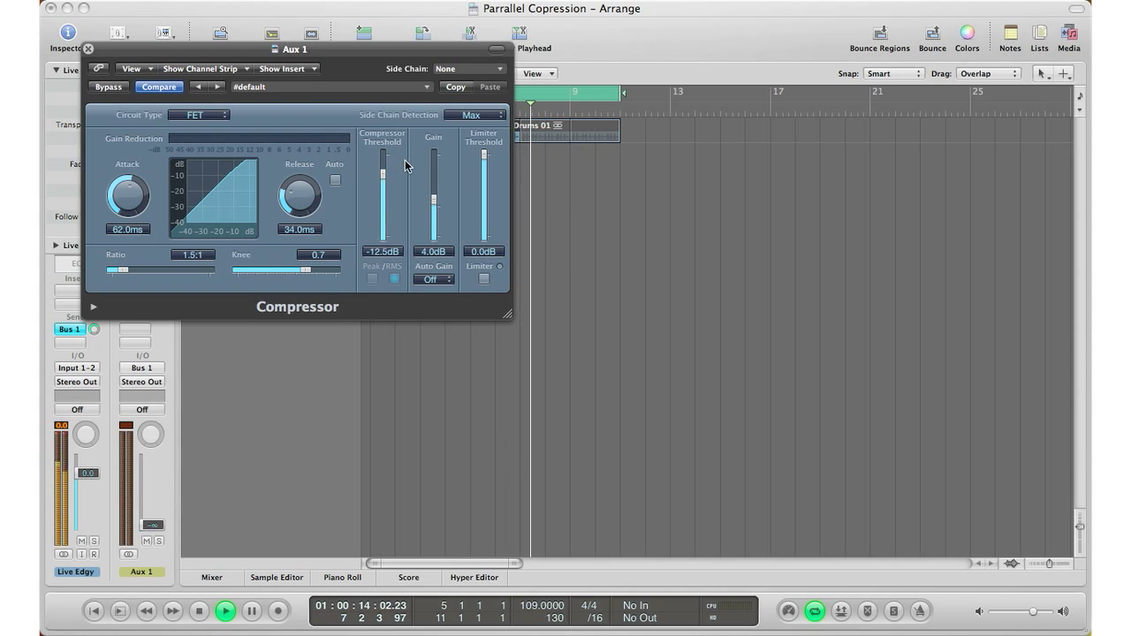
left_click_drag(381, 174, 383, 196)
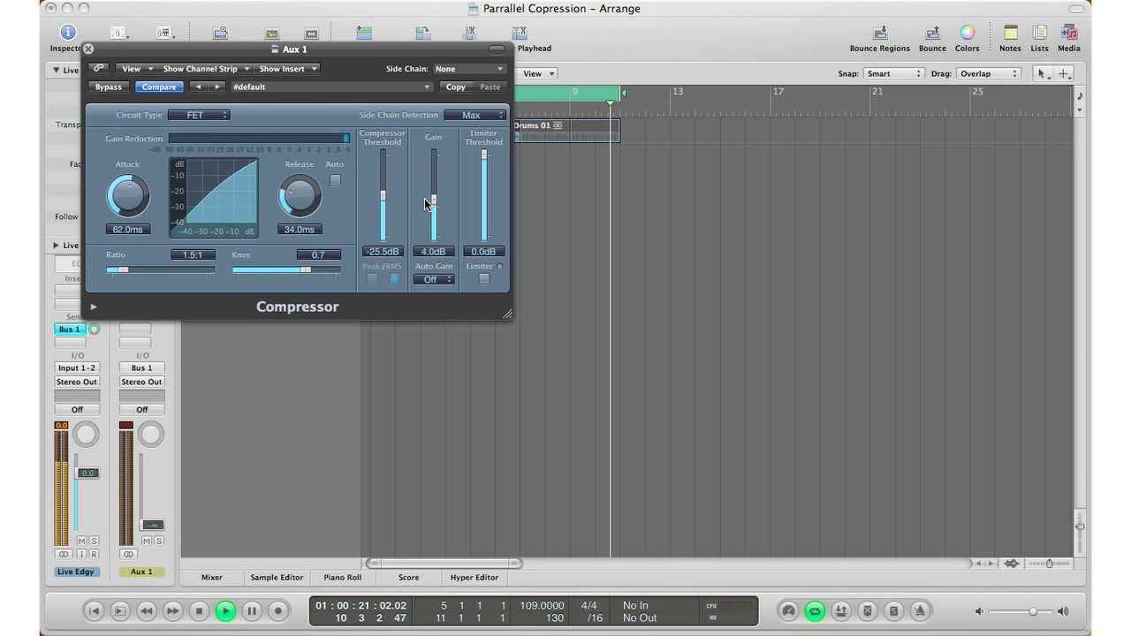
left_click_drag(435, 204, 434, 203)
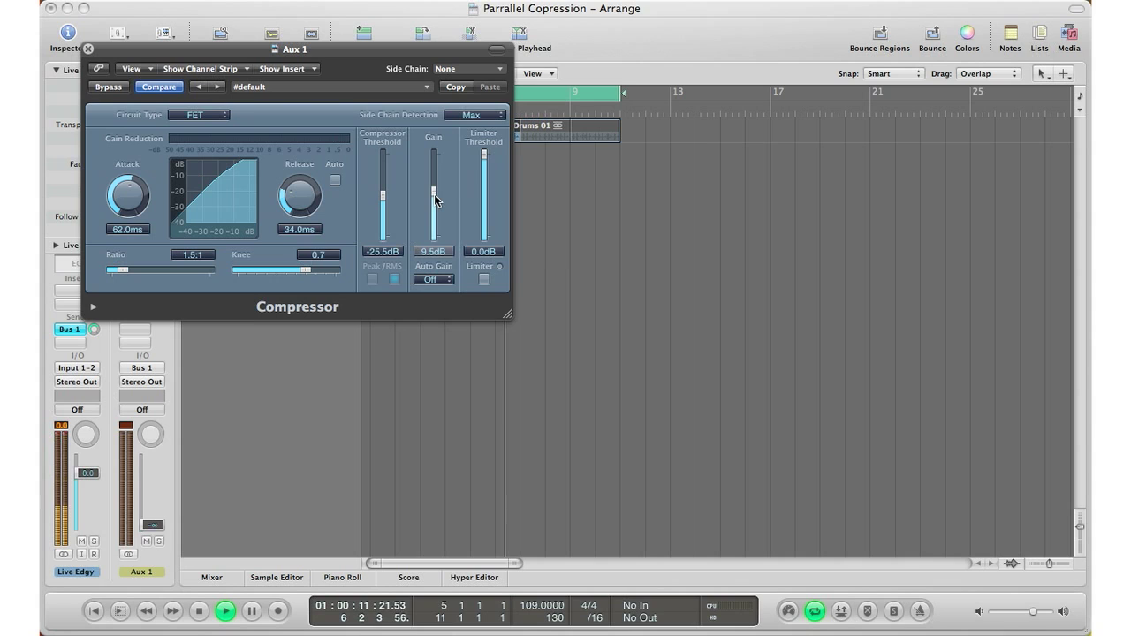
left_click_drag(435, 196, 435, 196)
left_click_drag(122, 271, 189, 274)
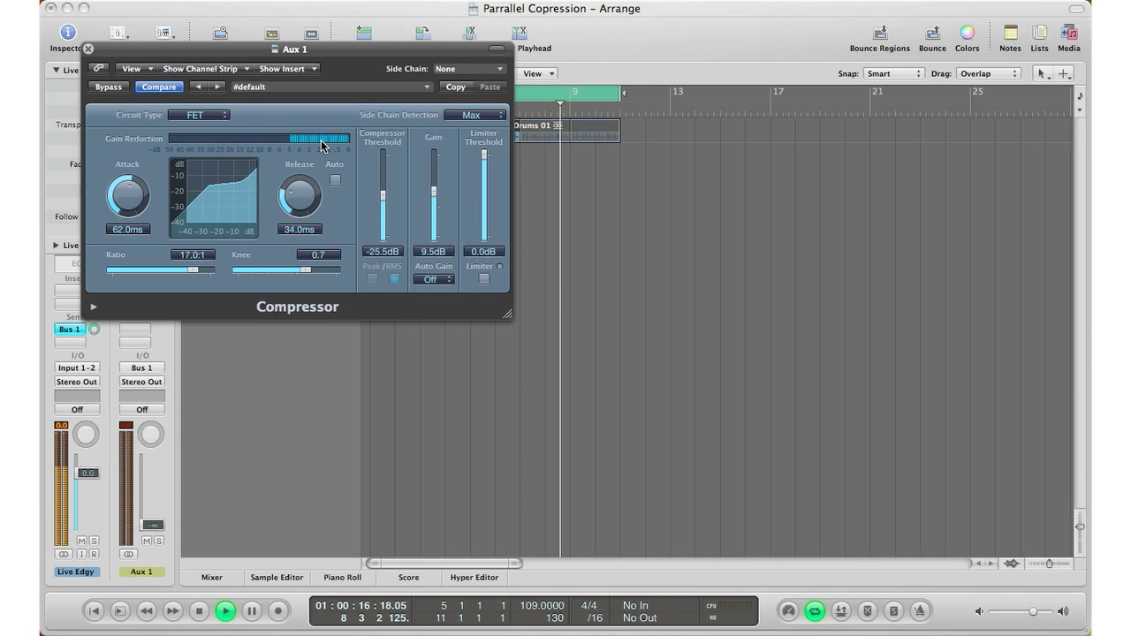
Replay the loop from bar 5 and raise the Aux 1 fader from −∞ to −1.7 dB.
key("space")
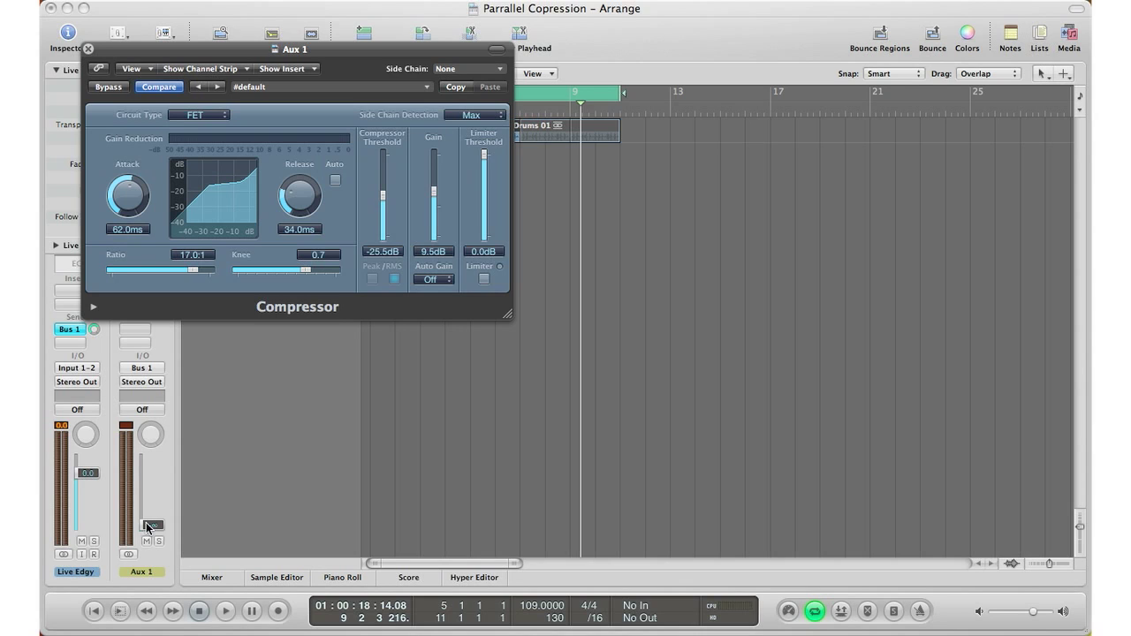
key("space")
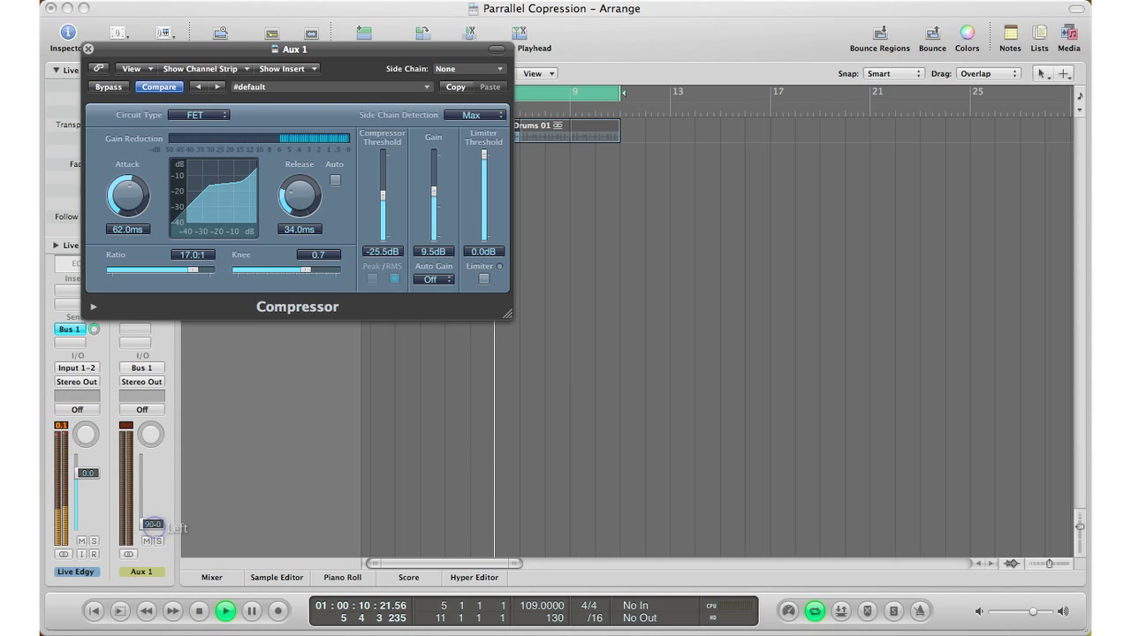
left_click_drag(153, 528, 153, 479)
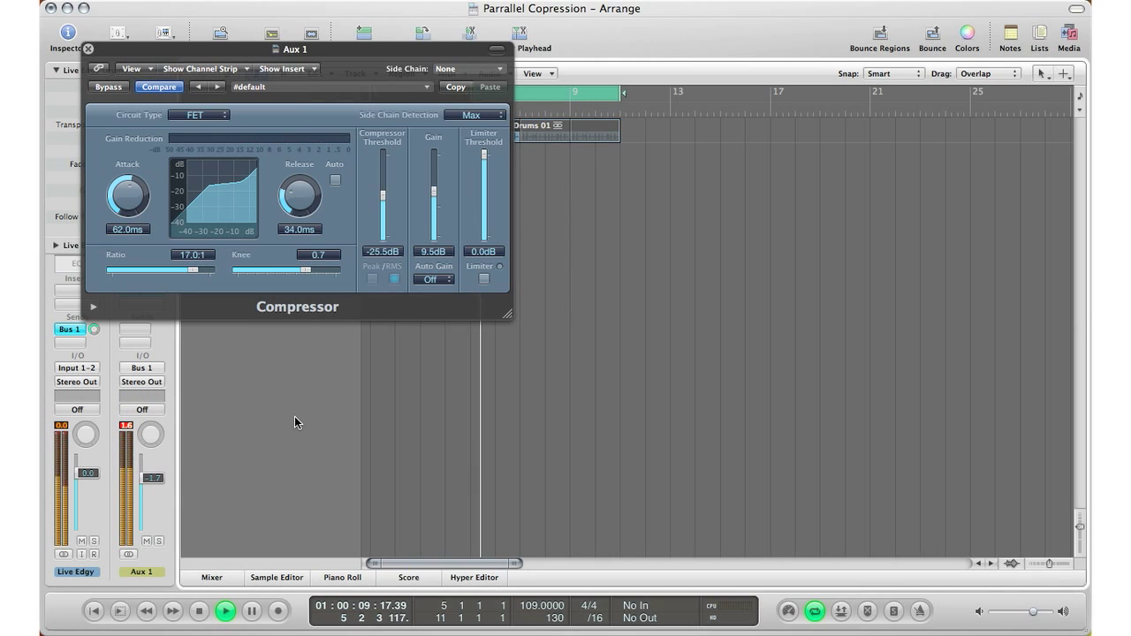
Restart playback, mute Aux 1 to compare the dry drums, then close the Compressor window.
key("space")
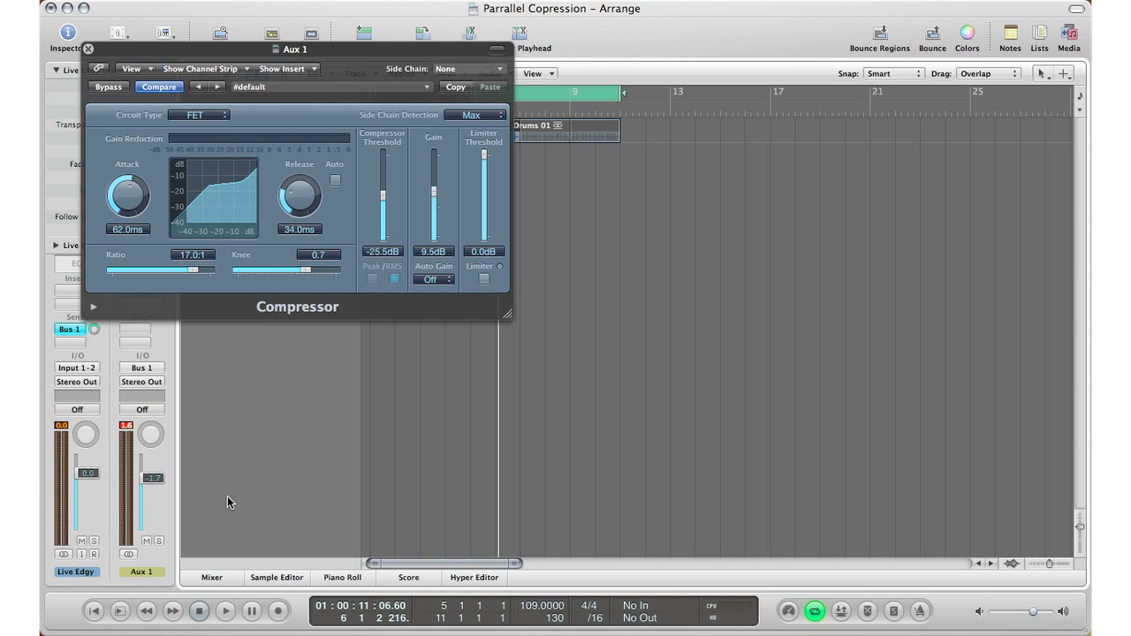
key("space")
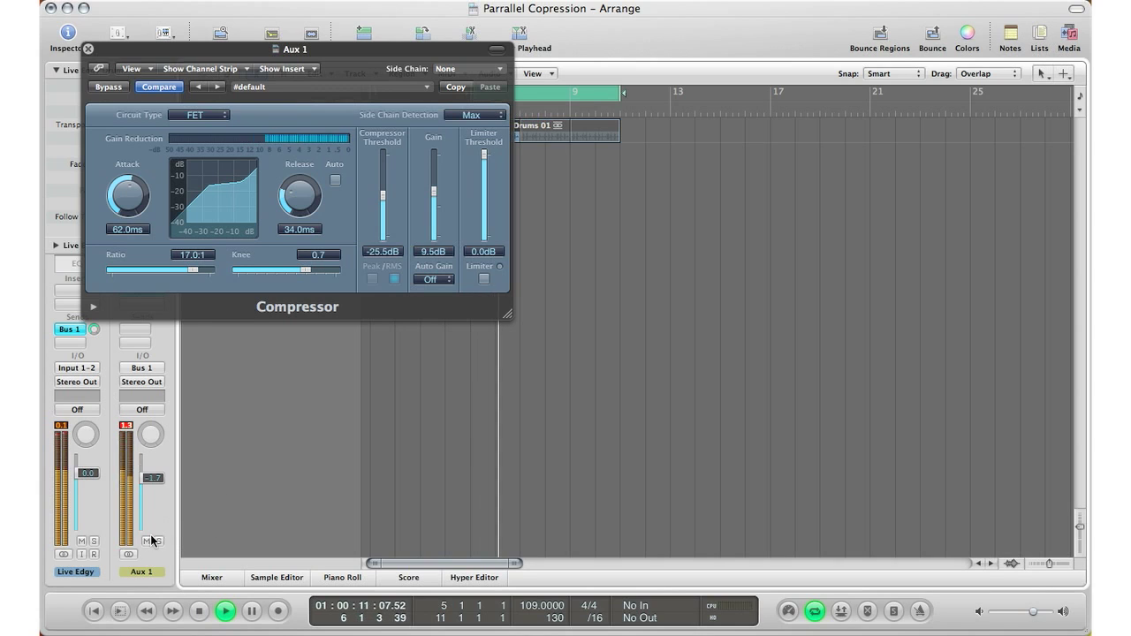
left_click(147, 541)
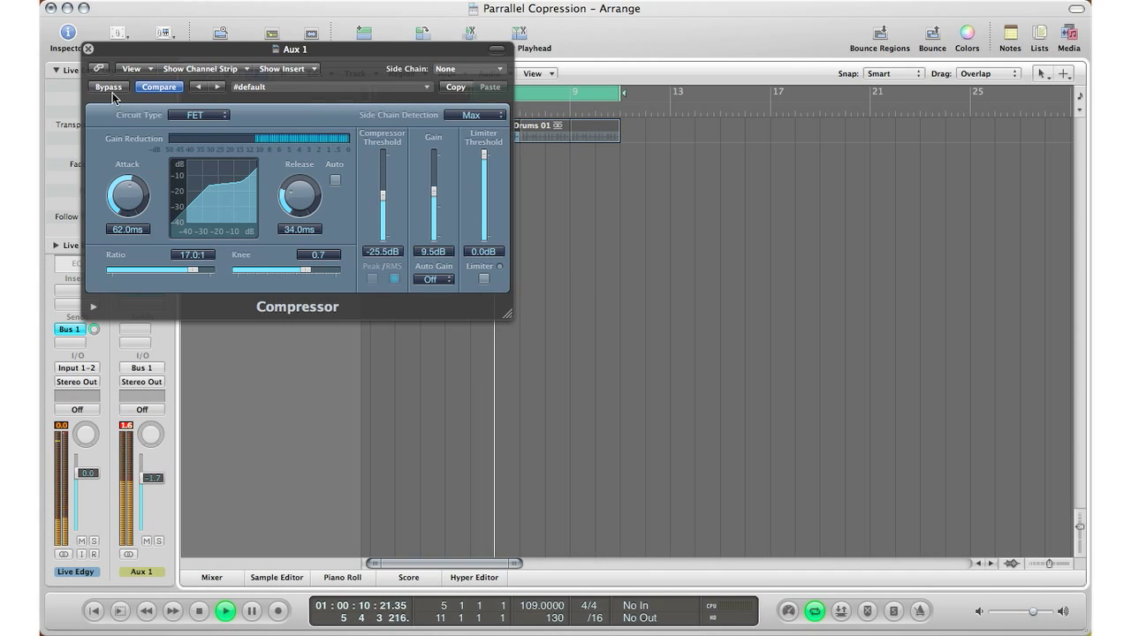
left_click(87, 49)
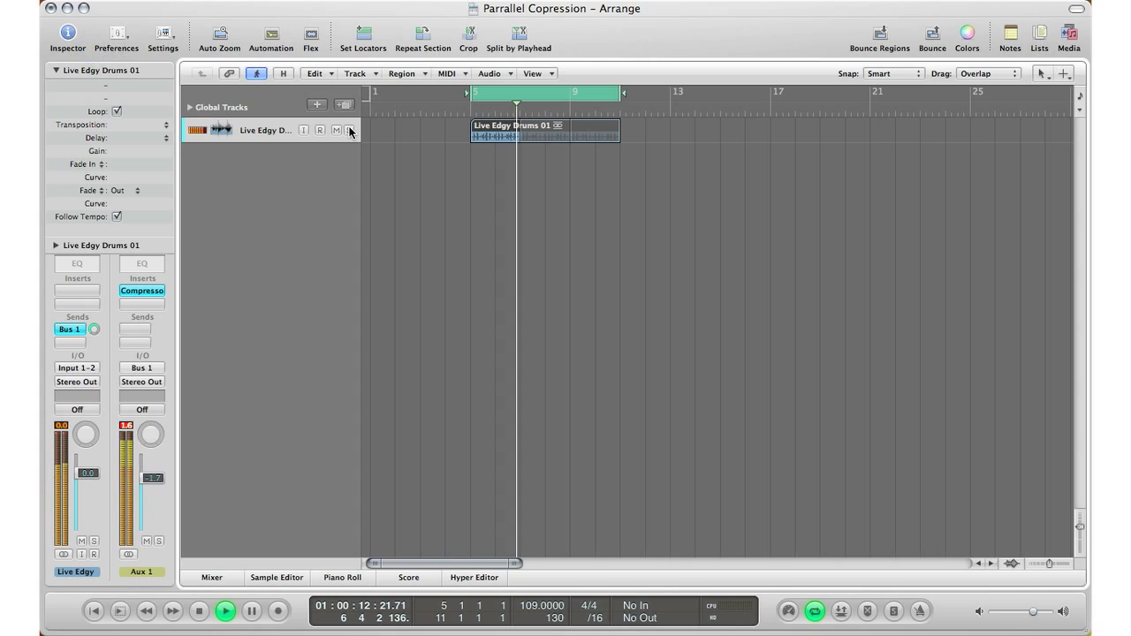
Raise the Aux 1 fader back to around 0.5 dB, checking the Bus 1 send, then stop playback.
key("space")
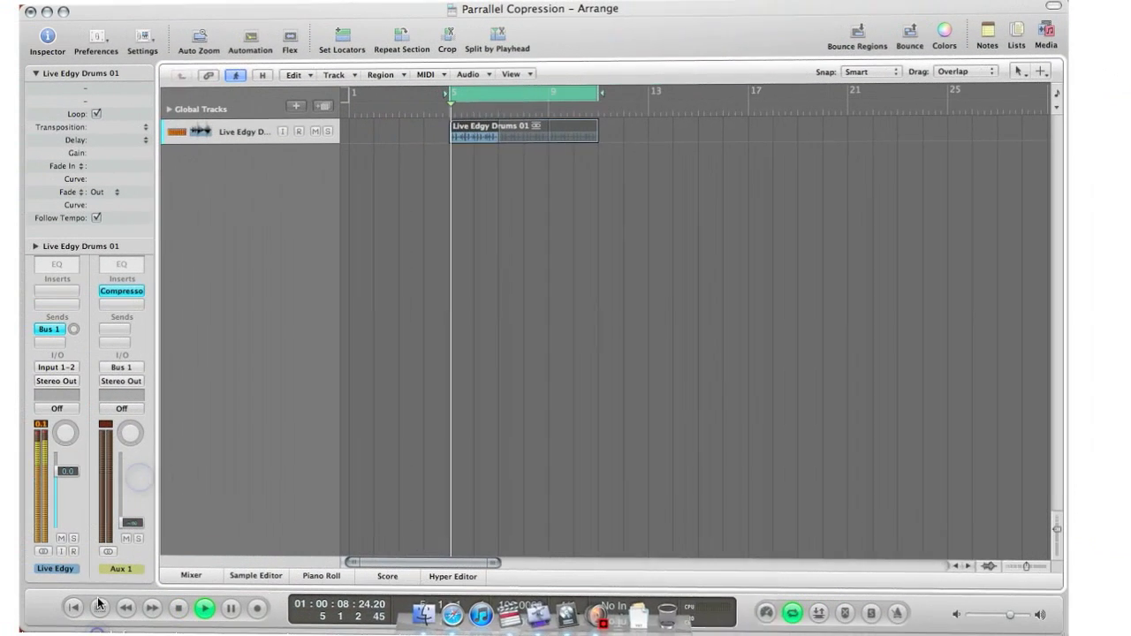
left_click_drag(152, 525, 152, 495)
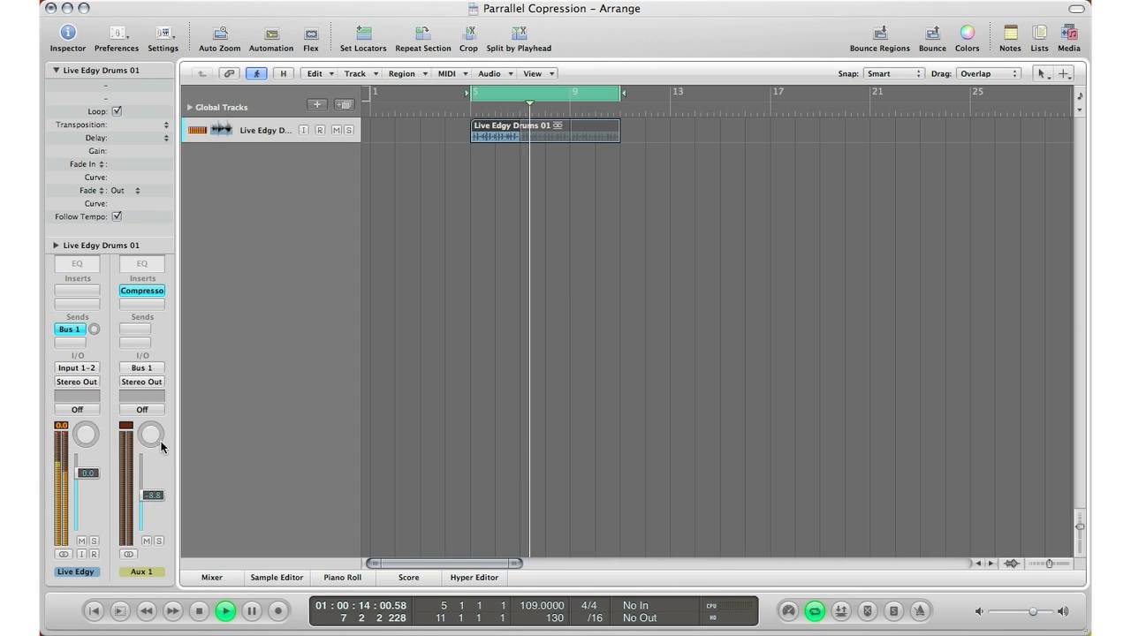
left_click(93, 330)
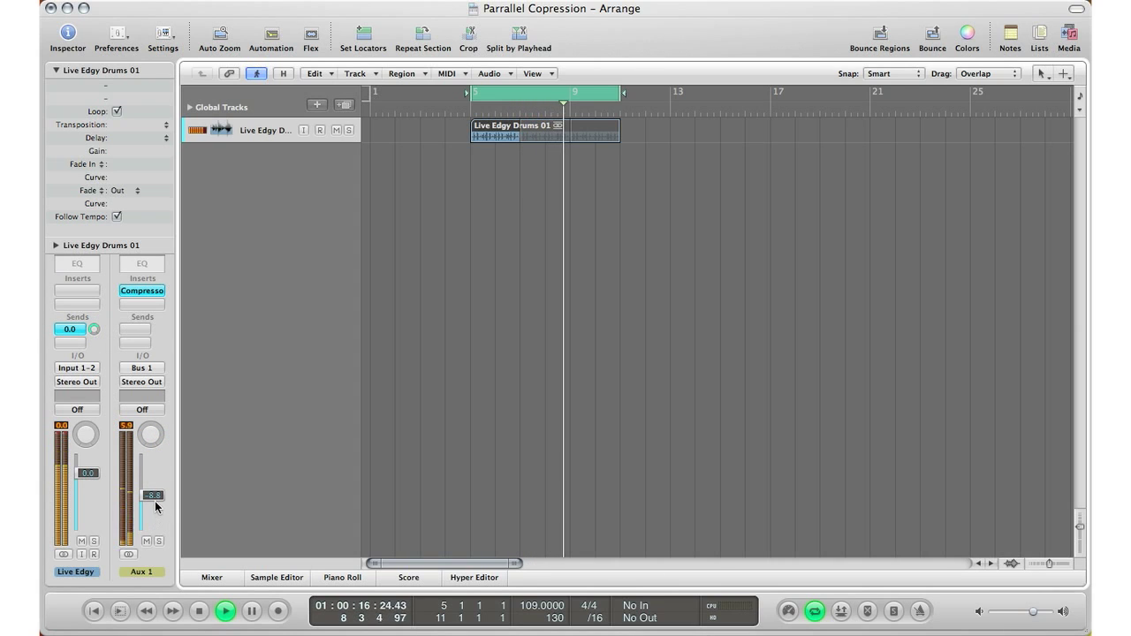
left_click_drag(154, 496, 154, 470)
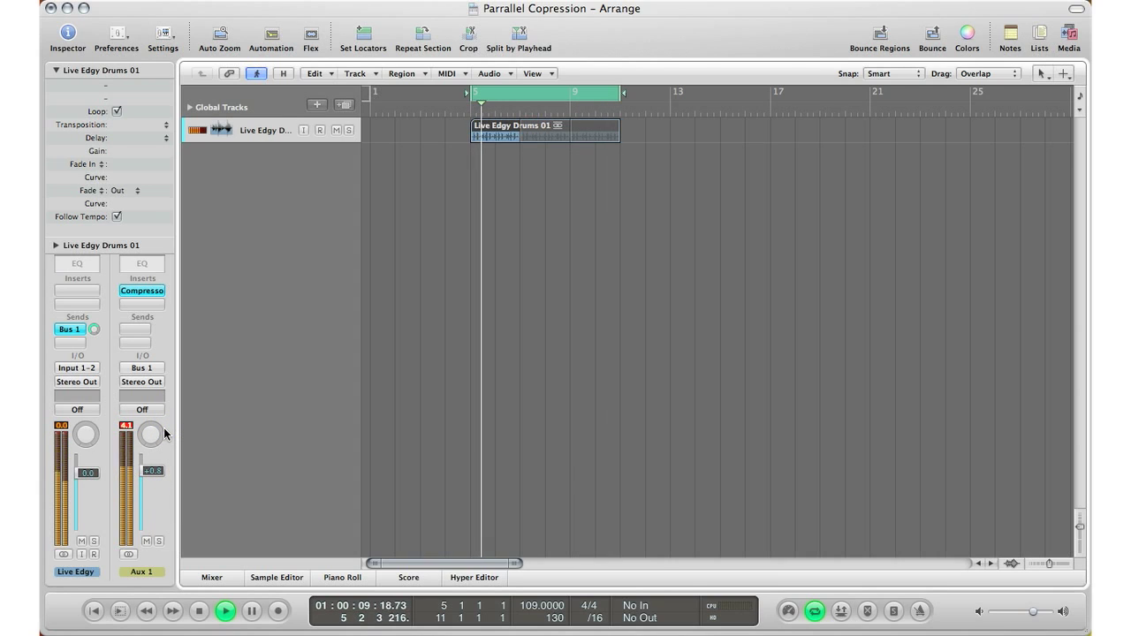
key("space")
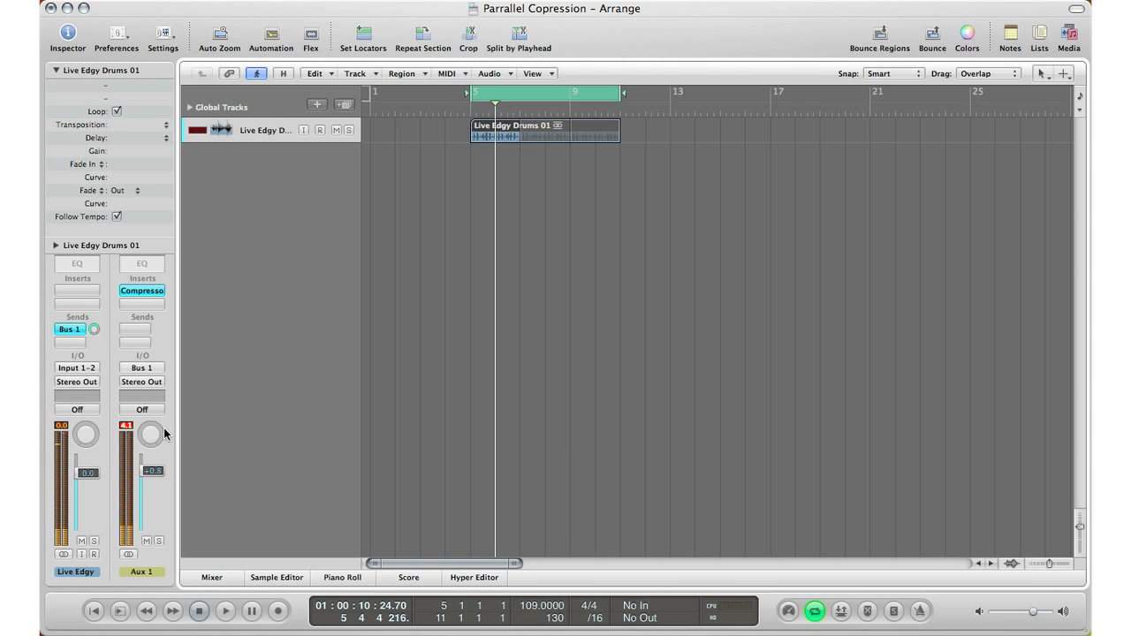